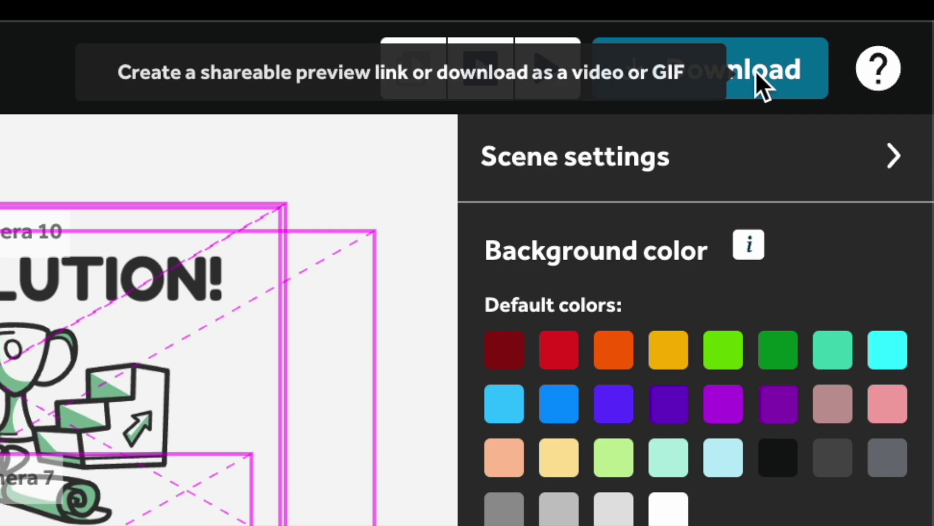
Step: Create a preview link for the Whiteboard Explainer - Green Collage project from the Download menu
left_click(755, 71)
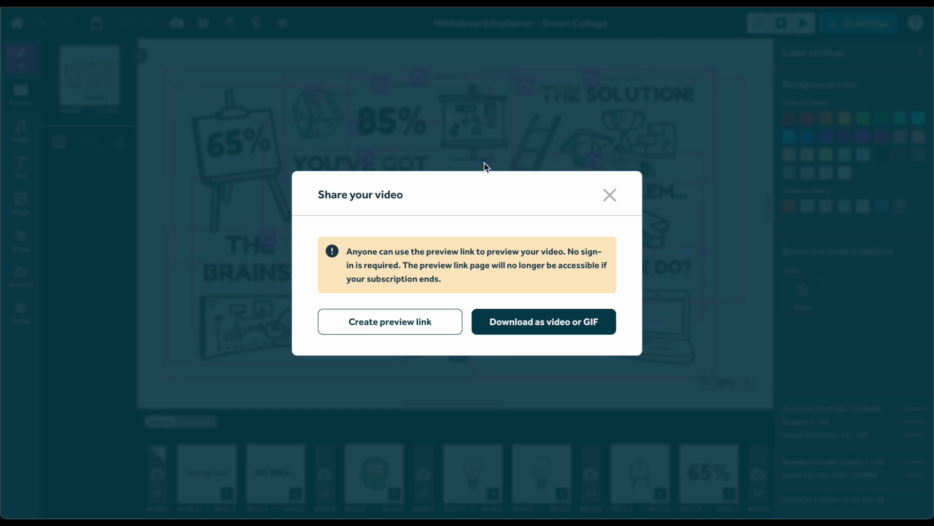
left_click(444, 327)
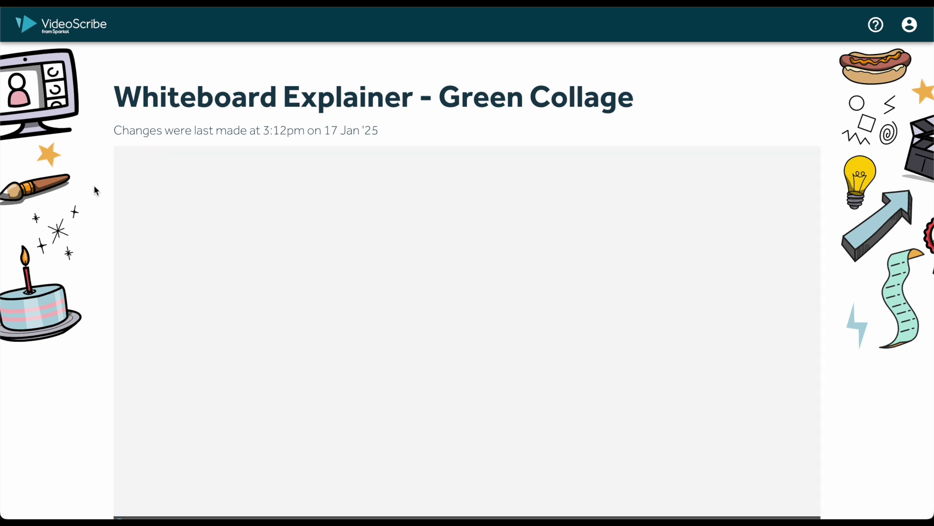
scroll(94, 191, "down", 1)
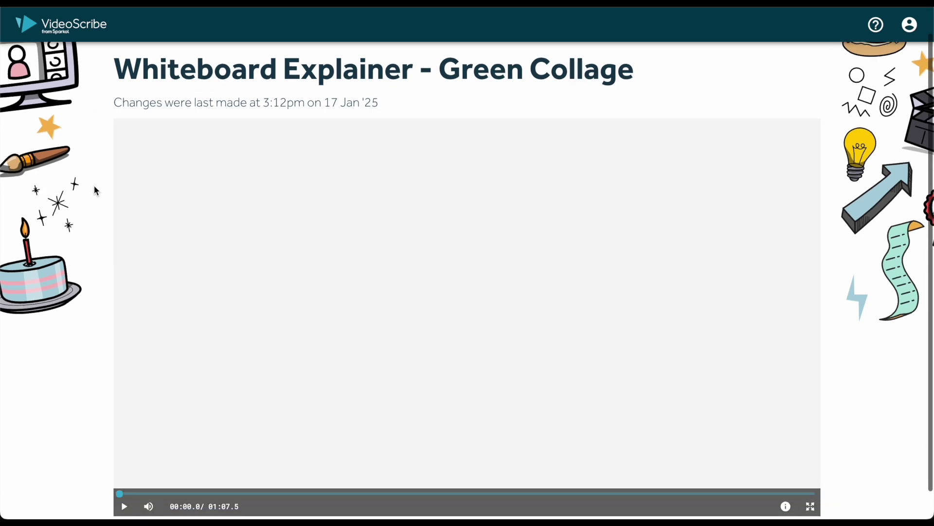
Step: Play the preview video's opening text for a few seconds, then pause it
left_click(126, 507)
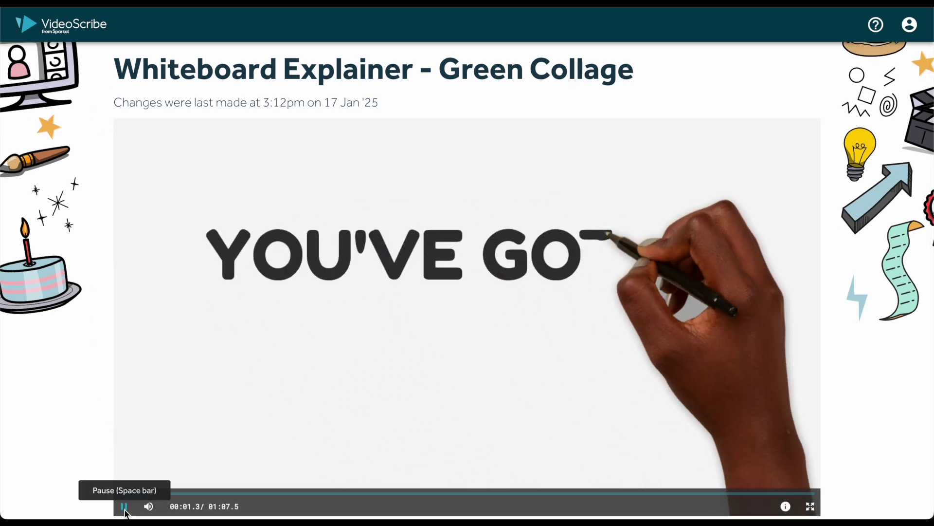
left_click(126, 507)
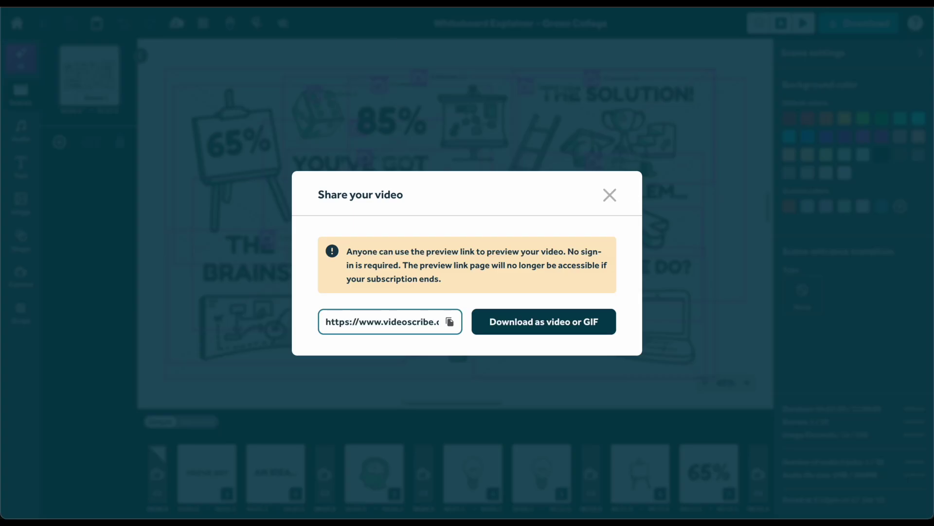
Step: Choose Download as video or GIF and pick GIF instead of MP4
left_click(555, 329)
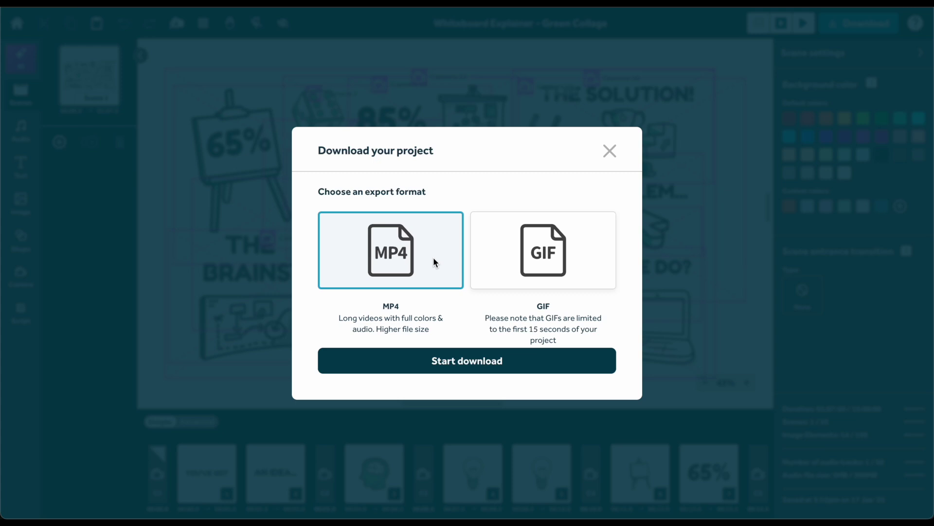
left_click(516, 261)
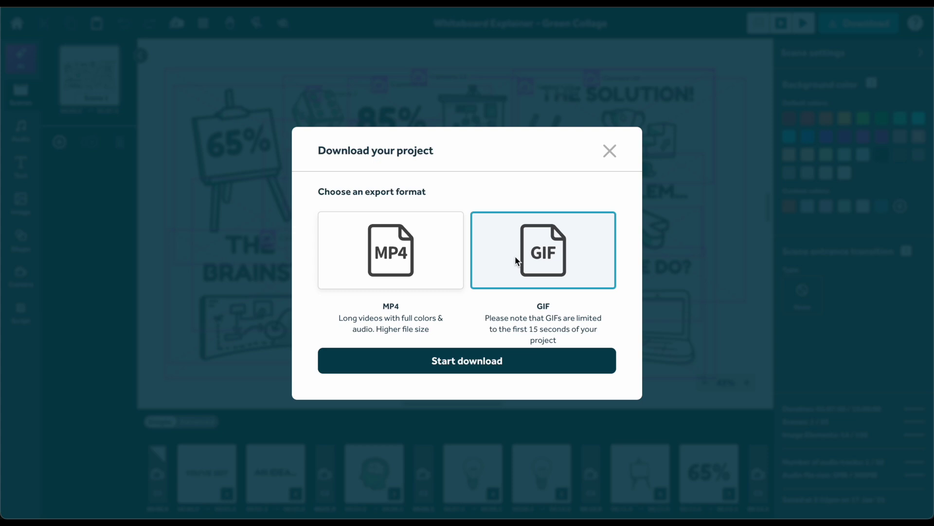
Step: Start rendering the 420×236 px GIF download
left_click(528, 361)
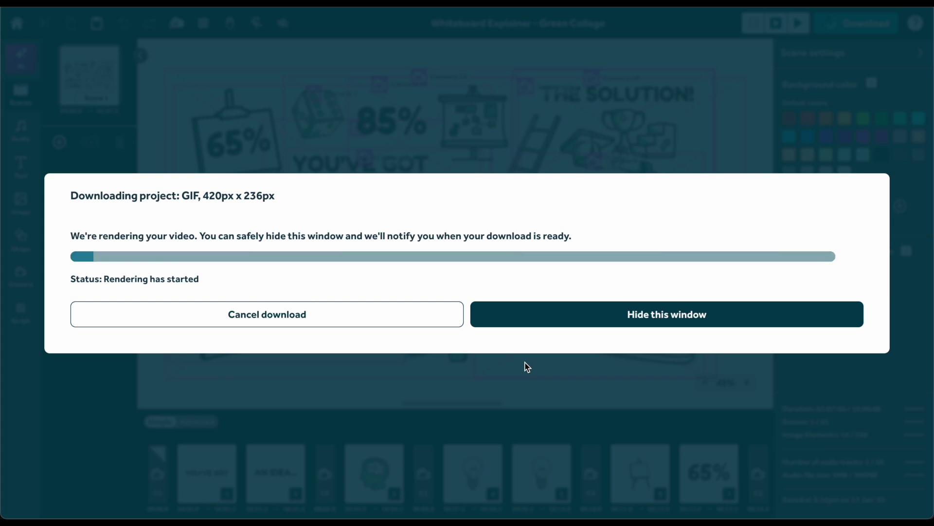
Step: Hide the rendering window, then reopen the GIF download progress showing 12 segments rendering
left_click(541, 319)
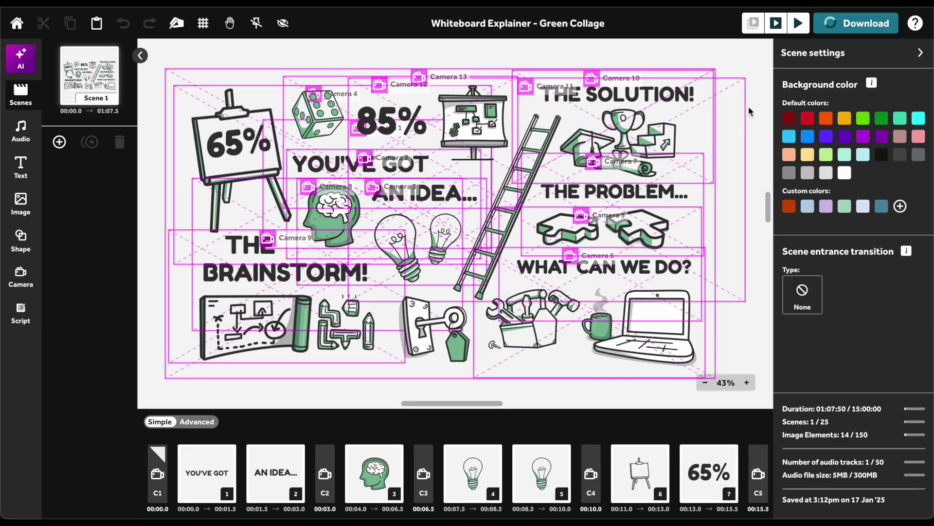
left_click(858, 23)
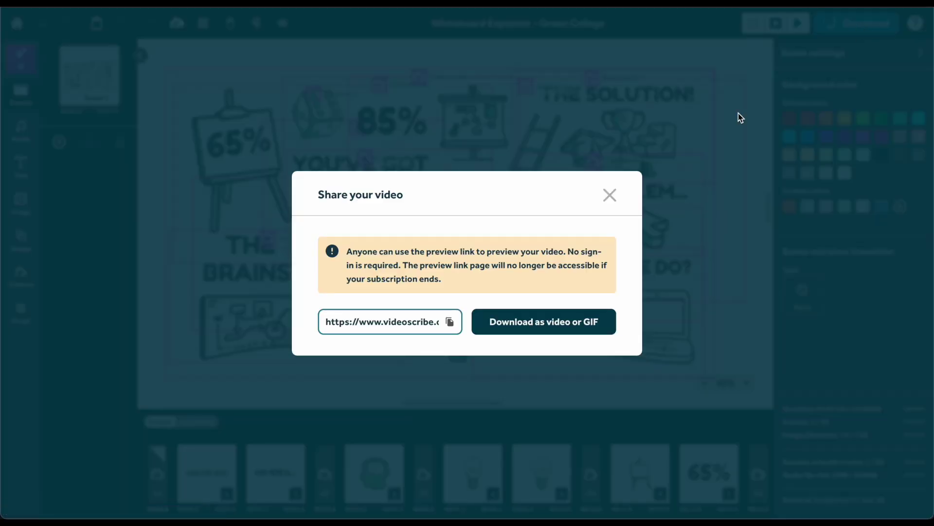
left_click(605, 325)
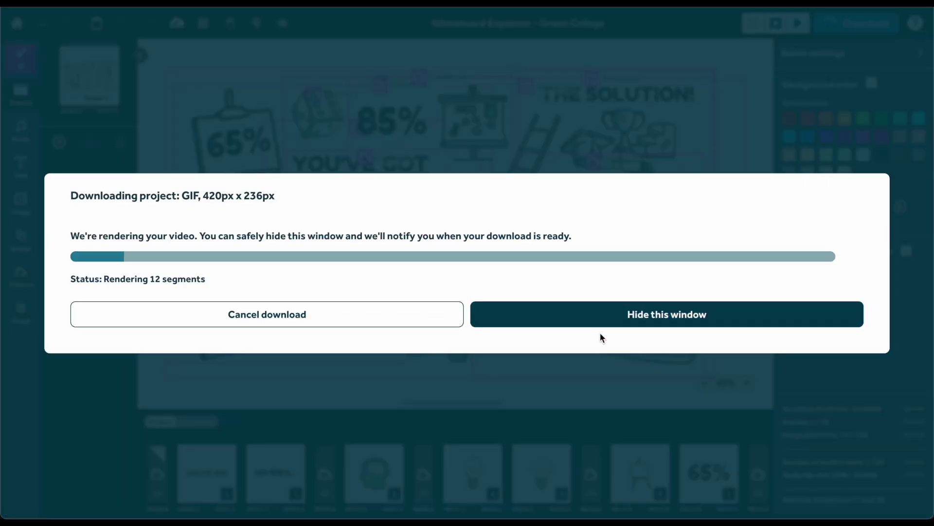